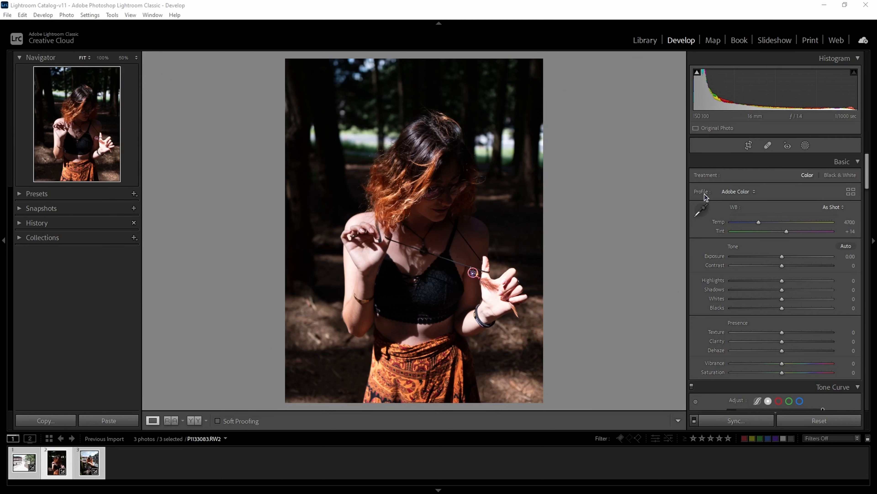
Apply the Adobe Neutral profile to the forest portrait.
{"action": "left_click", "coordinate": [850, 192]}
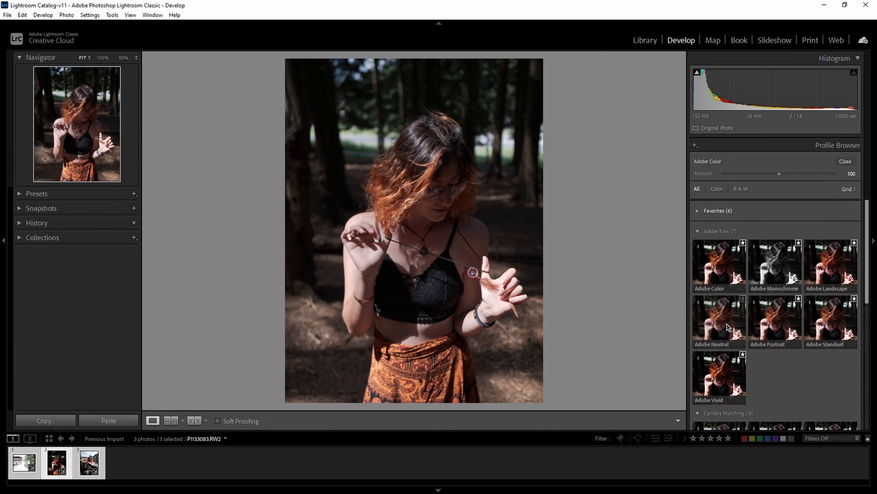
{"action": "scroll", "coordinate": [785, 356], "scroll_direction": "down", "scroll_amount": 3}
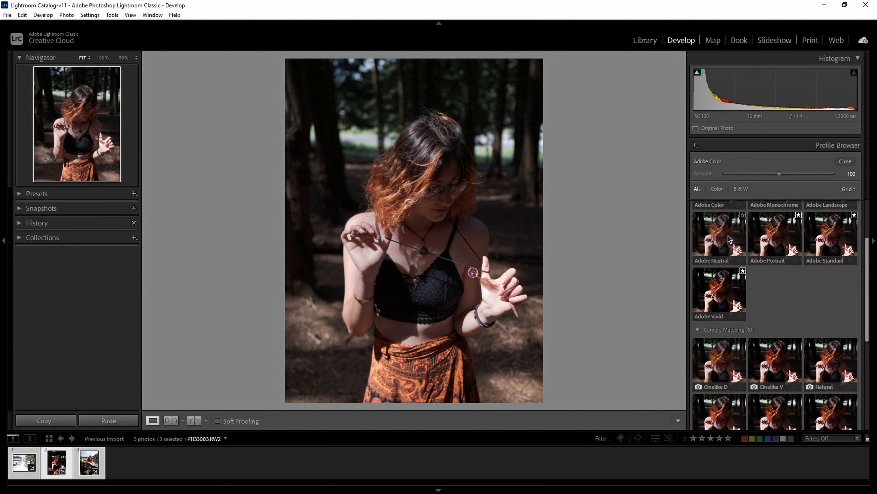
{"action": "double_click", "coordinate": [729, 238]}
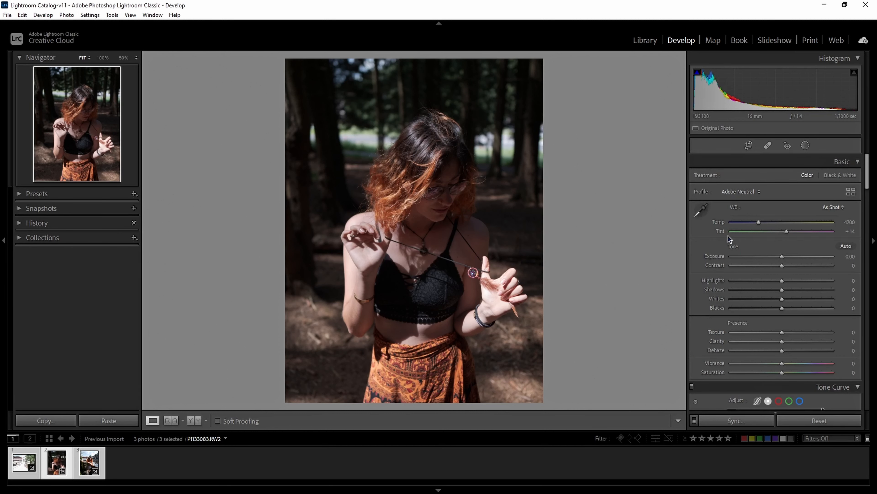
Mask the subject automatically and set the mask's exposure to 0.46, contrast to -58, highlights to -45 and shadows to 72.
{"action": "left_click", "coordinate": [806, 147]}
{"action": "left_click", "coordinate": [727, 172]}
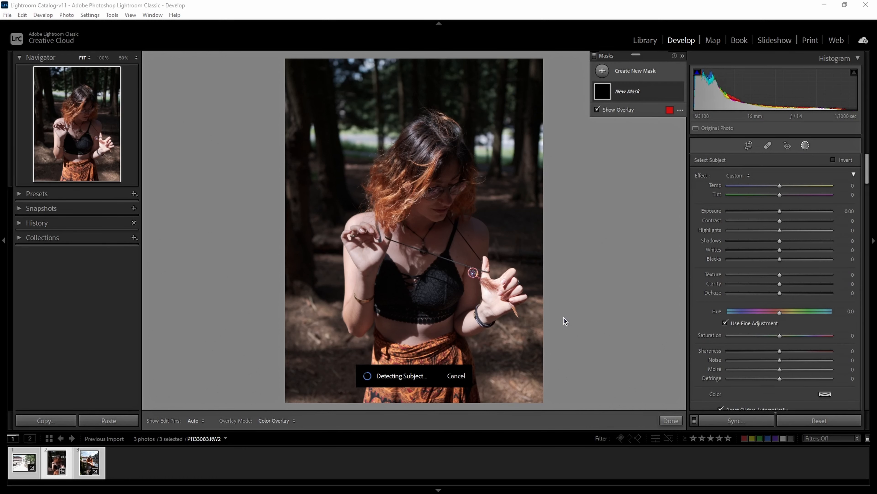
{"action": "left_click_drag", "start_coordinate": [782, 239], "coordinate": [750, 223]}
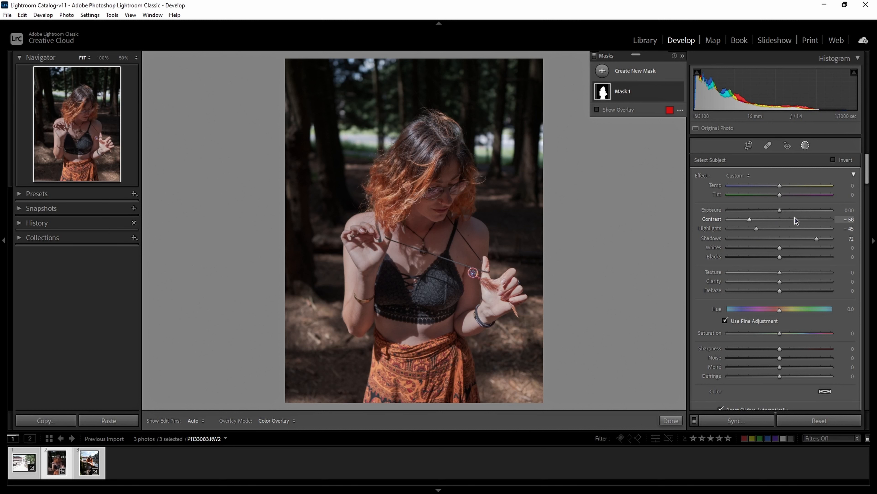
{"action": "left_click_drag", "start_coordinate": [780, 209], "coordinate": [786, 210]}
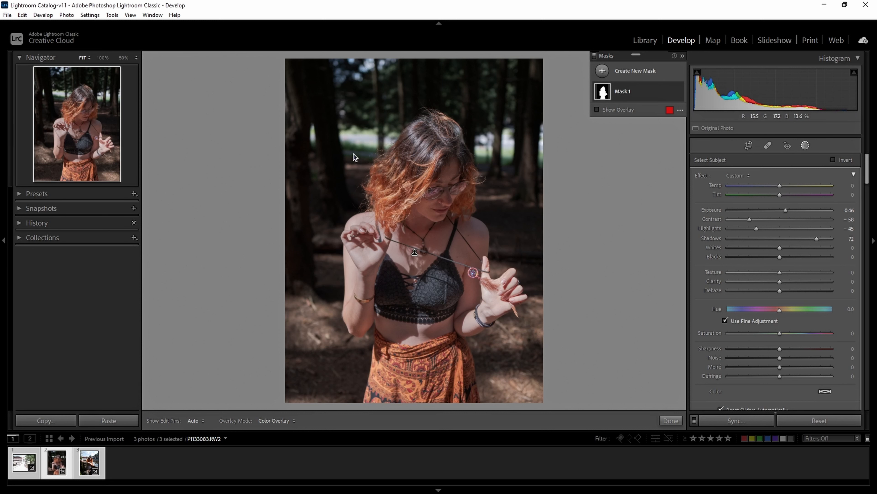
Add an inverted subject mask for the forest background with contrast -49, highlights -25 and shadows 50, and finish masking.
{"action": "left_click", "coordinate": [643, 73]}
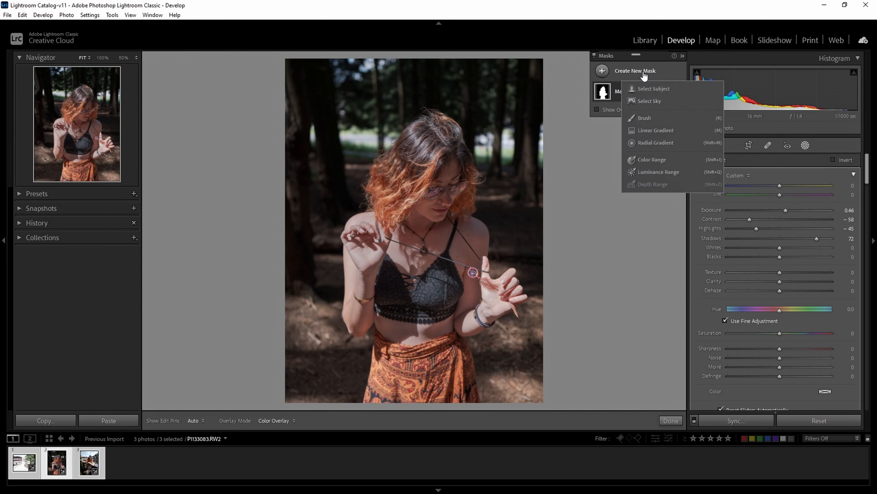
{"action": "left_click", "coordinate": [660, 90]}
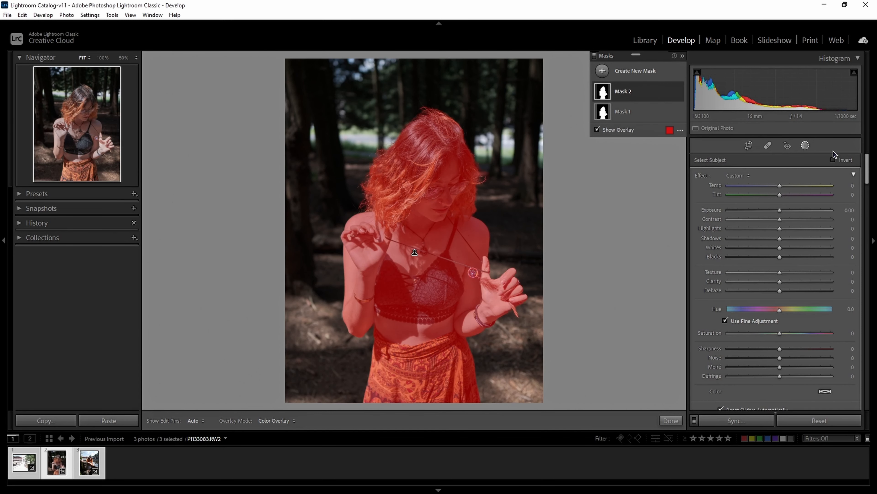
{"action": "left_click", "coordinate": [833, 160]}
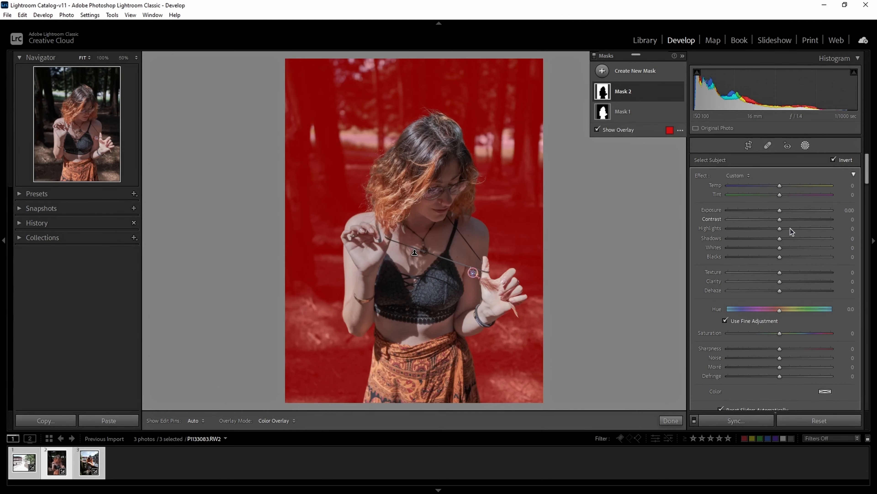
{"action": "key", "text": "o"}
{"action": "left_click_drag", "start_coordinate": [782, 240], "coordinate": [765, 228]}
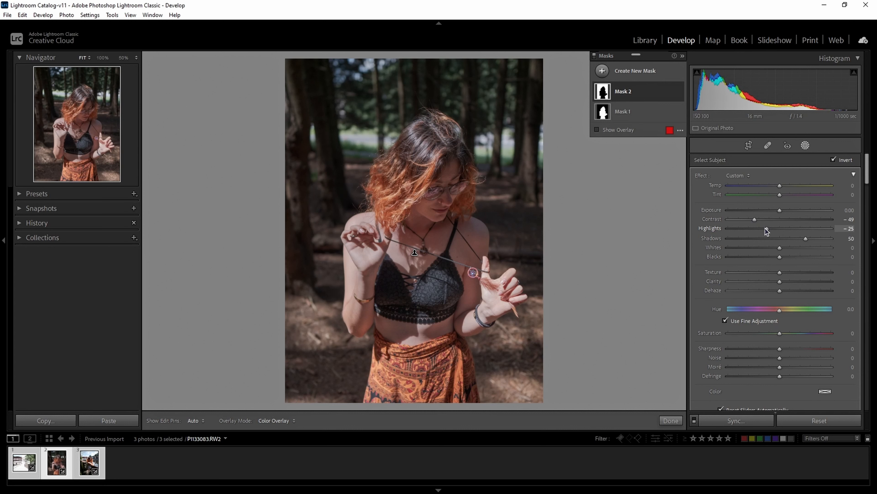
{"action": "left_click", "coordinate": [671, 420]}
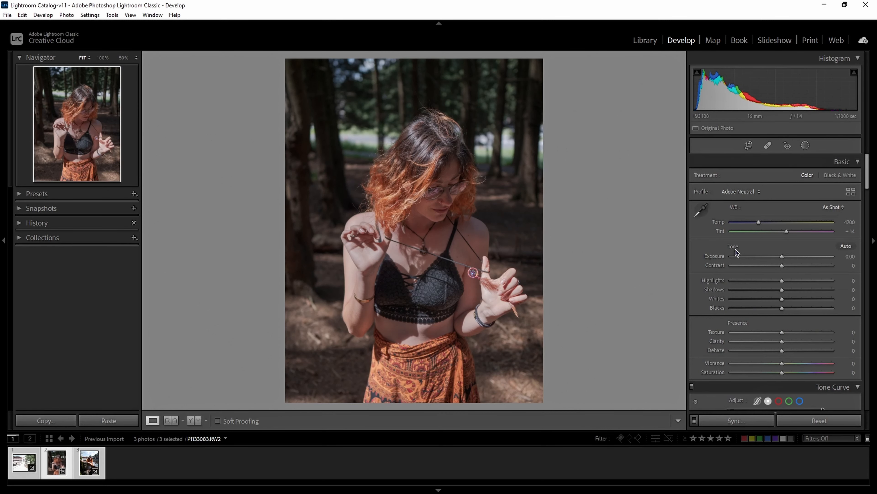
Switch to the lakeside portrait and apply the Adobe Neutral profile to it.
{"action": "scroll", "coordinate": [787, 312], "scroll_direction": "down", "scroll_amount": 4}
{"action": "scroll", "coordinate": [786, 315], "scroll_direction": "up", "scroll_amount": 4}
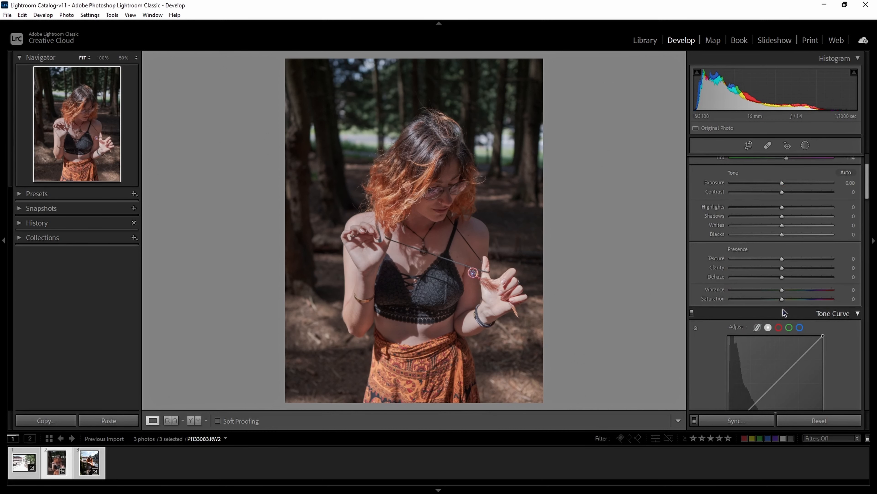
{"action": "key", "text": "Right"}
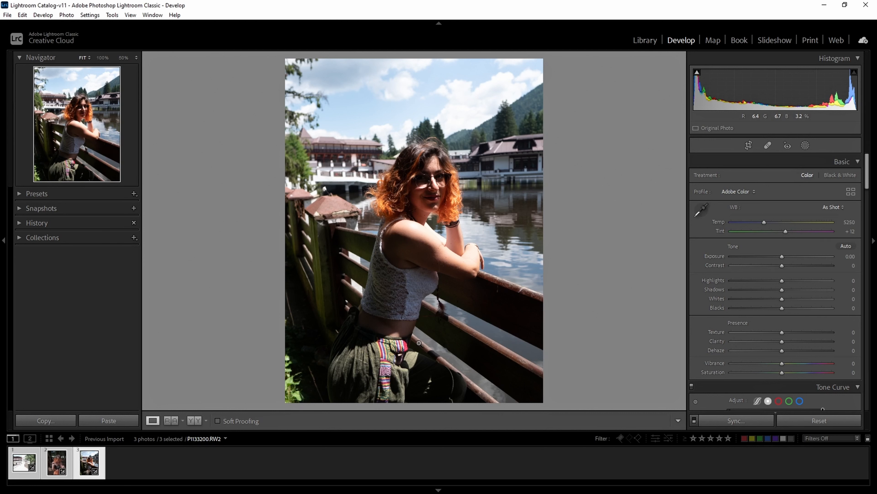
{"action": "left_click", "coordinate": [855, 194]}
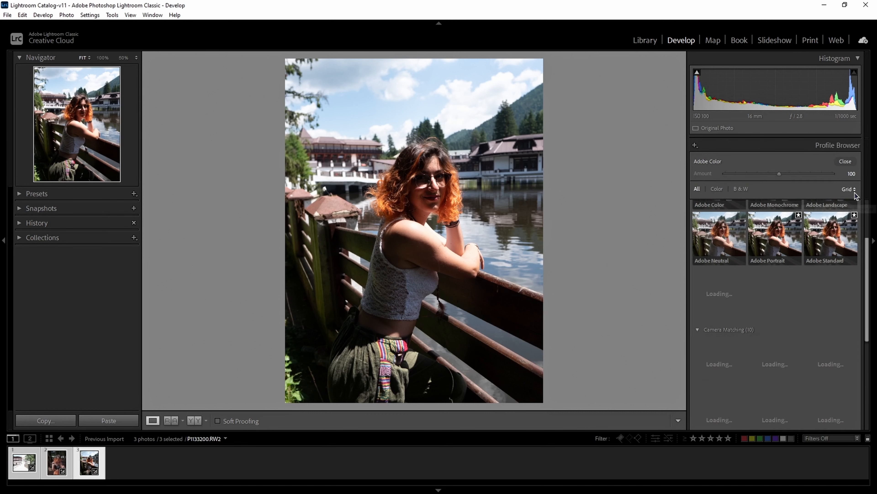
{"action": "left_click", "coordinate": [725, 234]}
{"action": "double_click", "coordinate": [726, 234]}
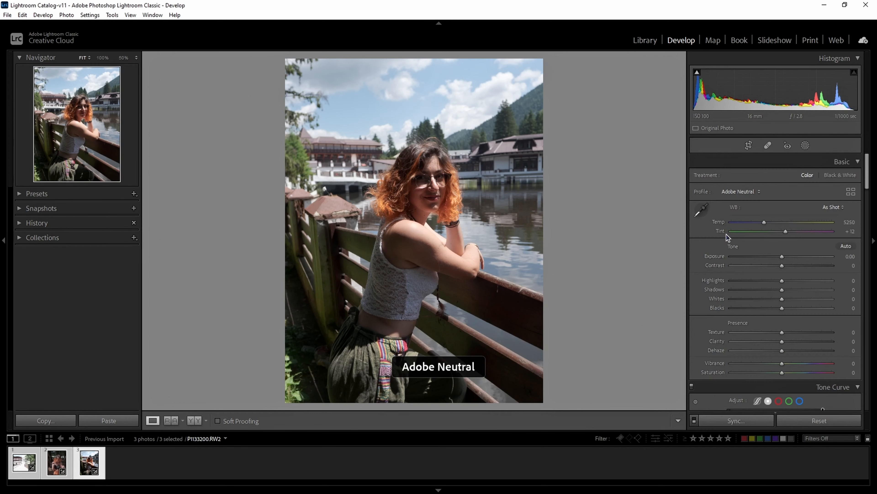
Mask the lakeside background with an inverted subject mask and set contrast to -48, highlights to -47 and shadows to 44.
{"action": "left_click", "coordinate": [806, 146]}
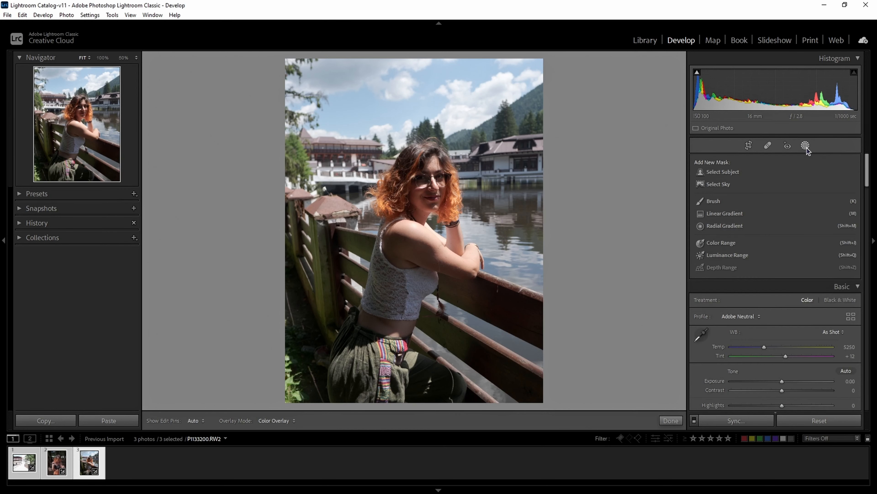
{"action": "left_click", "coordinate": [733, 173]}
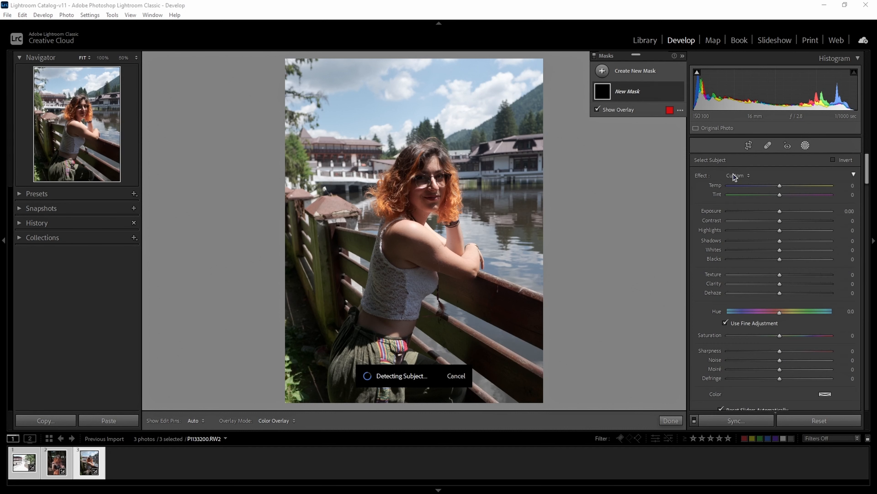
{"action": "left_click", "coordinate": [833, 160]}
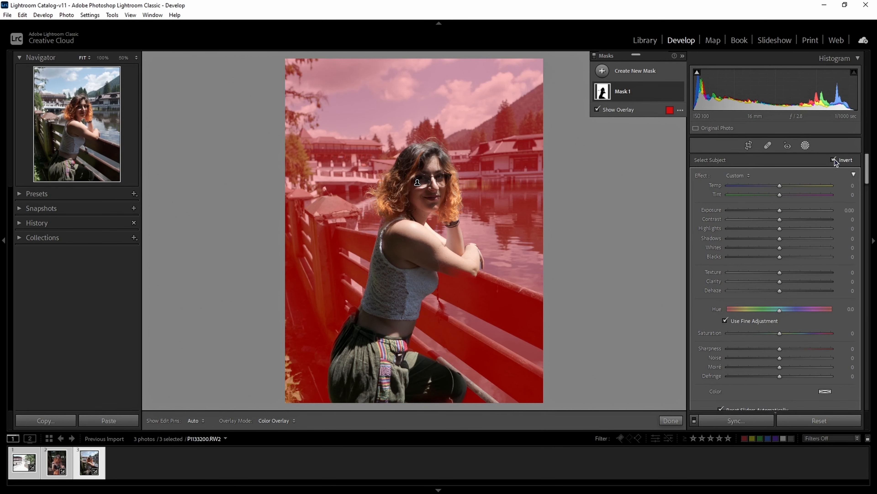
{"action": "left_click_drag", "start_coordinate": [780, 239], "coordinate": [756, 220]}
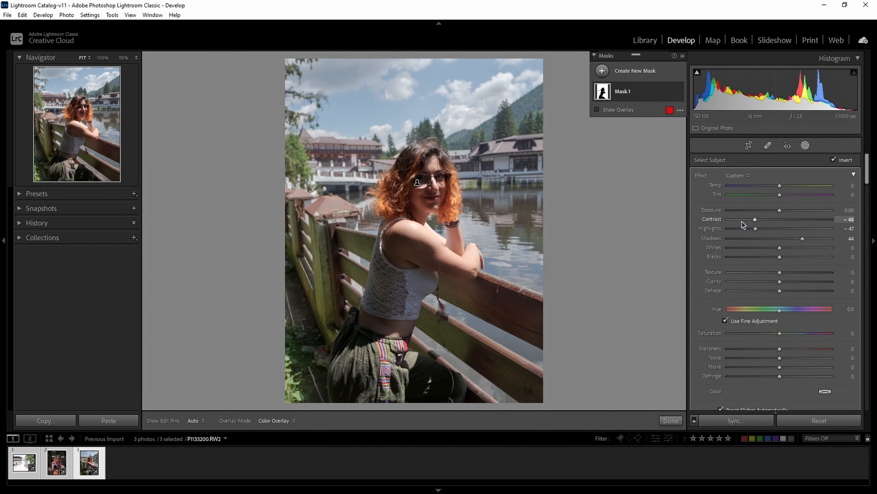
Add a second mask on the woman by the lake with contrast -43, highlights -30 and shadows 38, and finish masking.
{"action": "mouse_move", "coordinate": [600, 100]}
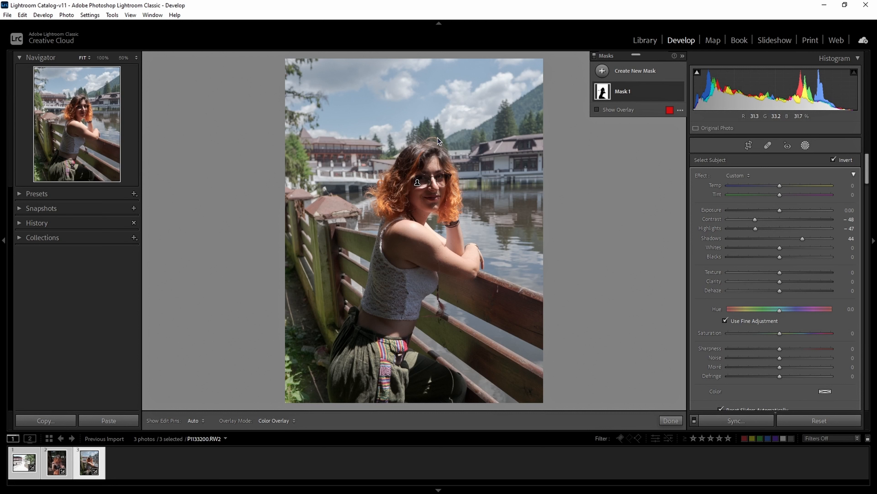
{"action": "left_click", "coordinate": [634, 77]}
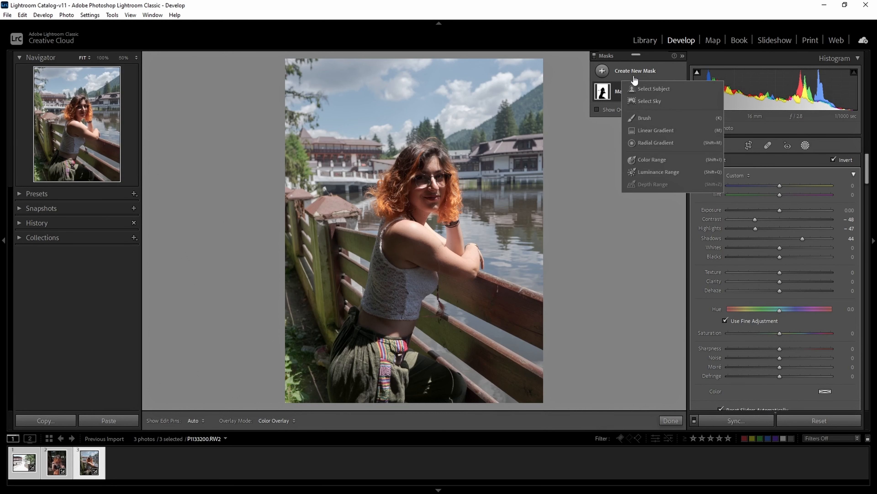
{"action": "left_click", "coordinate": [639, 89]}
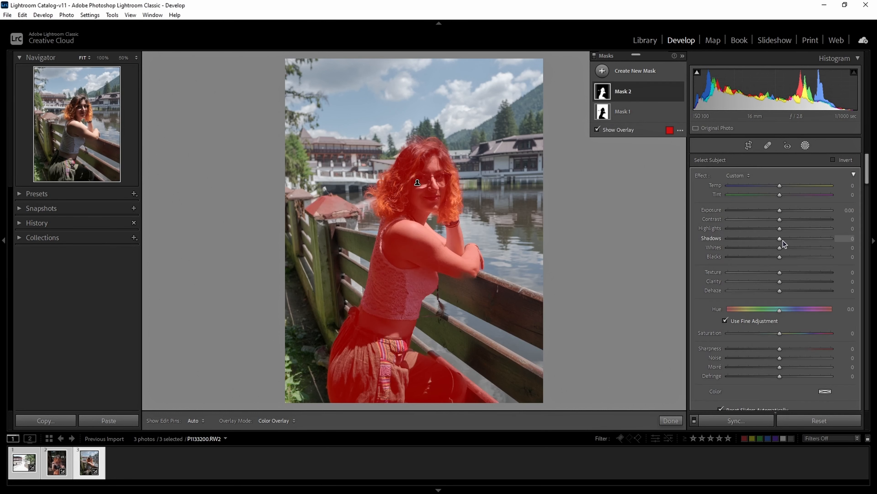
{"action": "left_click_drag", "start_coordinate": [783, 240], "coordinate": [757, 219]}
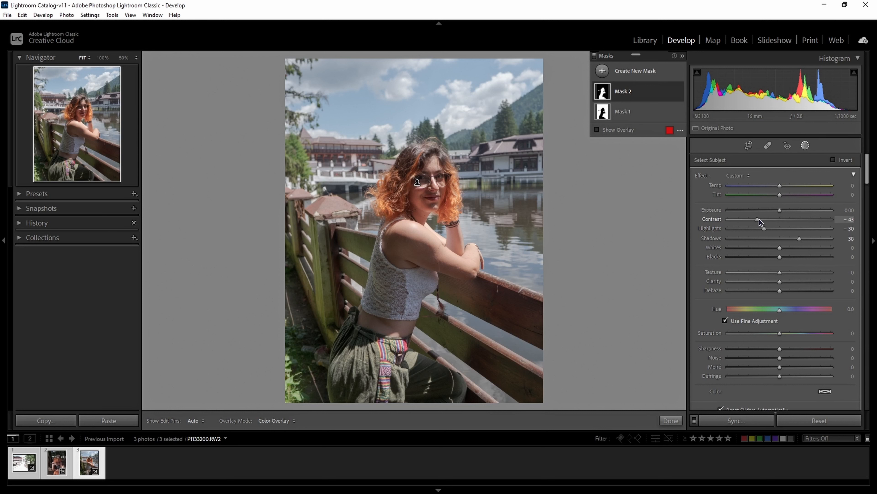
{"action": "left_click", "coordinate": [671, 420]}
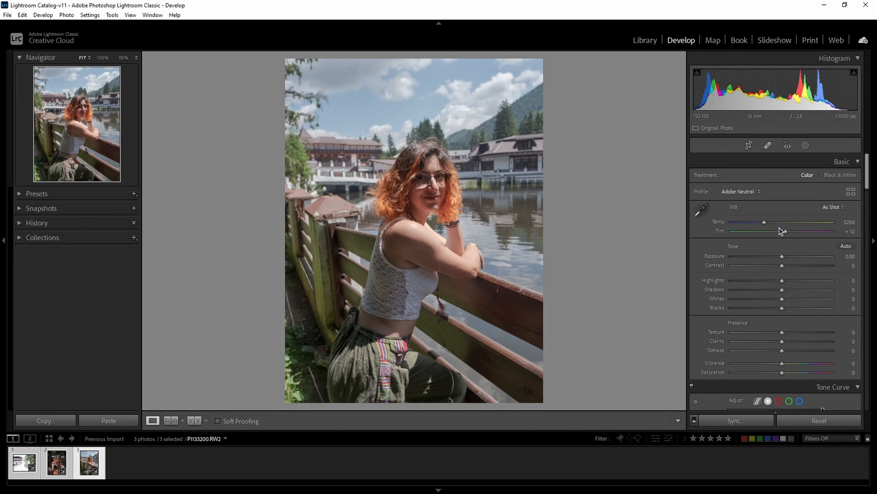
Open the overexposed photo of the bridge walkway and apply the Adobe Neutral profile.
{"action": "left_click", "coordinate": [24, 463]}
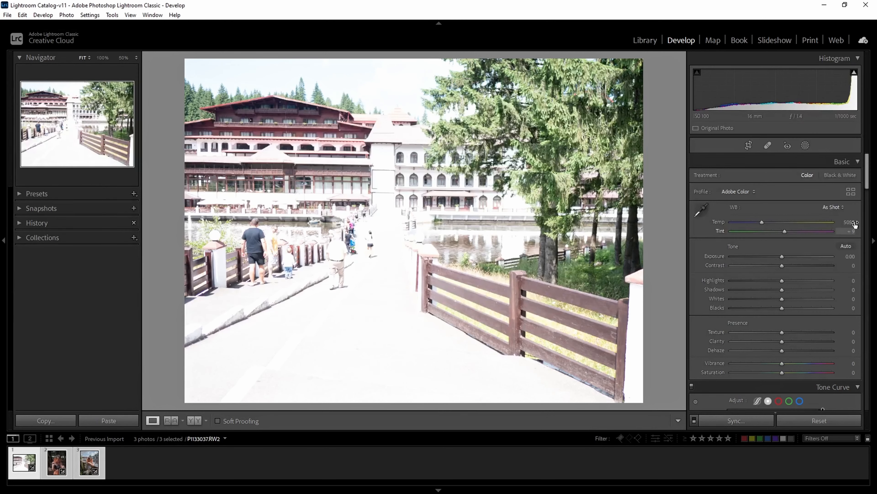
{"action": "left_click", "coordinate": [851, 191]}
{"action": "double_click", "coordinate": [713, 322]}
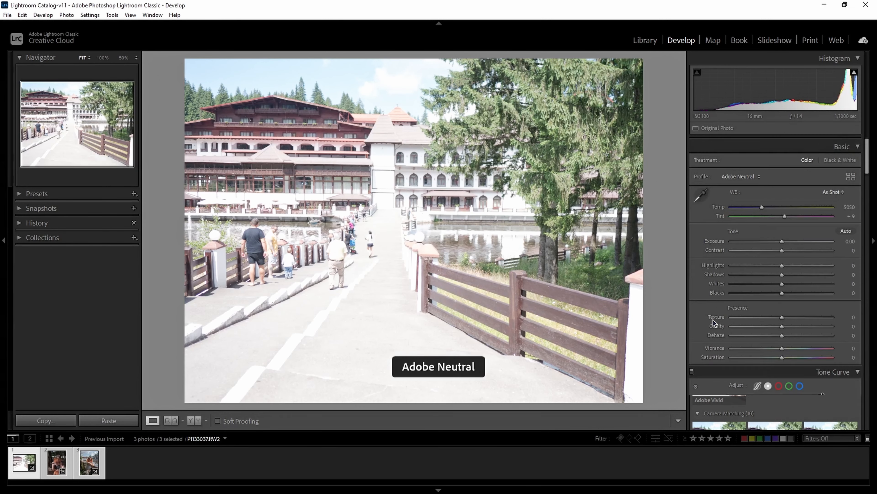
Mask the sky automatically and set its exposure to -1.06, contrast to -27, highlights to -33 and shadows to -30.
{"action": "left_click", "coordinate": [806, 145]}
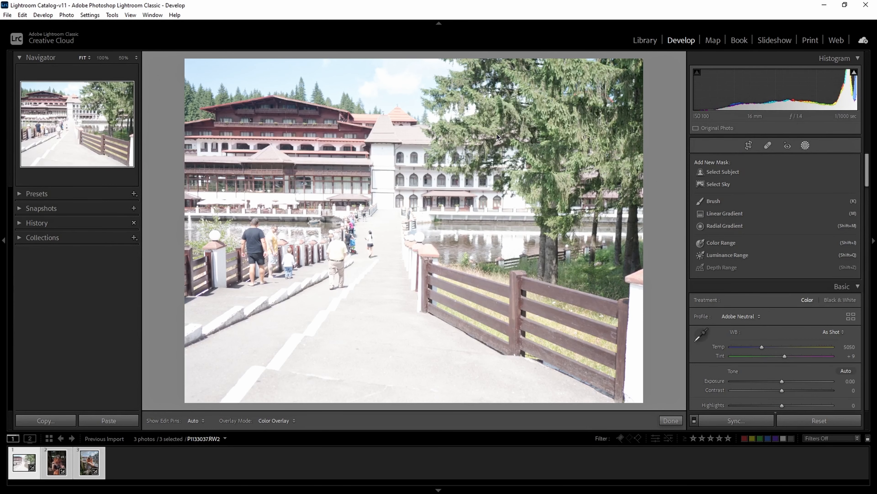
{"action": "left_click", "coordinate": [716, 185]}
{"action": "left_click_drag", "start_coordinate": [780, 211], "coordinate": [764, 240]}
{"action": "left_click", "coordinate": [766, 220]}
Add a linear gradient mask rising from the photo's lower edge, with exposure -2.16, contrast -42, highlights -43 and shadows -58.
{"action": "left_click", "coordinate": [621, 71]}
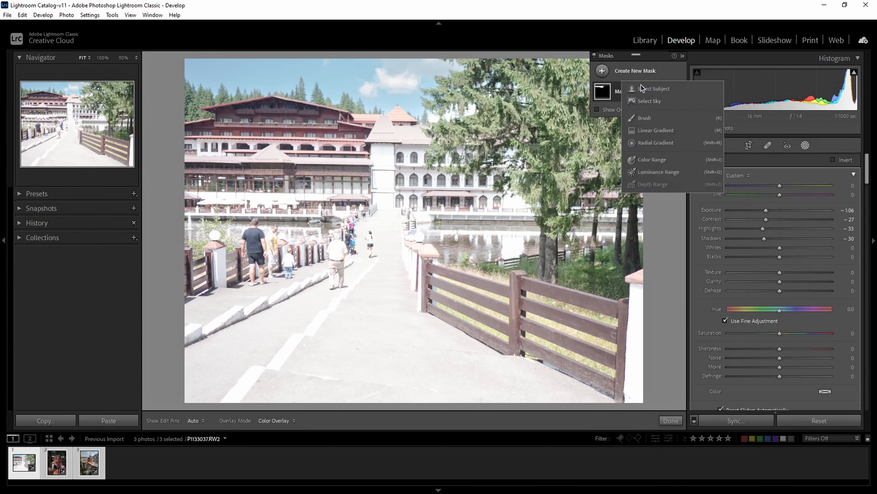
{"action": "left_click", "coordinate": [662, 131]}
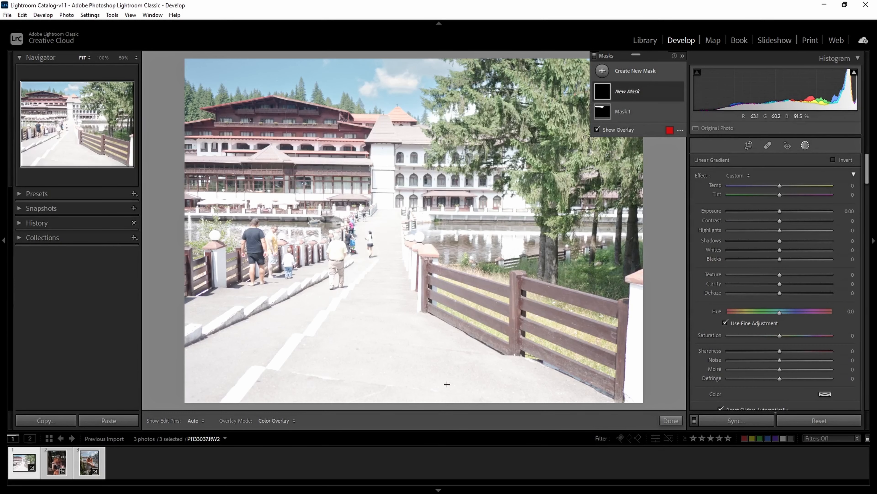
{"action": "left_click_drag", "start_coordinate": [423, 407], "coordinate": [427, 33]}
{"action": "left_click_drag", "start_coordinate": [425, 220], "coordinate": [425, 166]}
{"action": "key", "text": "o"}
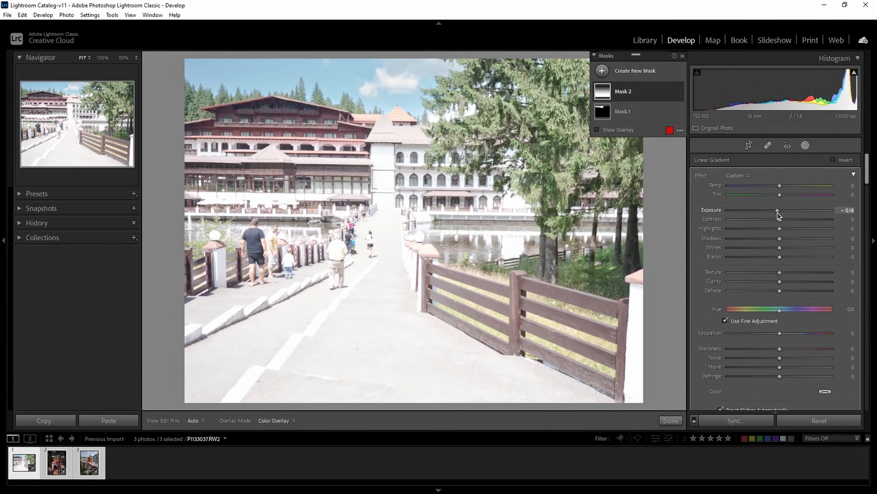
{"action": "left_click_drag", "start_coordinate": [778, 211], "coordinate": [753, 211]}
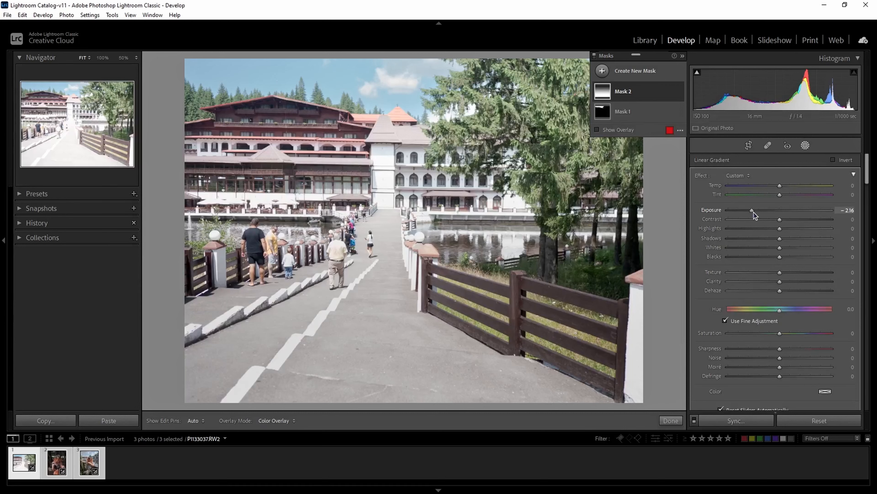
{"action": "left_click_drag", "start_coordinate": [779, 220], "coordinate": [747, 243]}
Add another linear gradient mask rising from the photo's lower edge over the walkway and the hotel.
{"action": "right_click", "coordinate": [638, 97]}
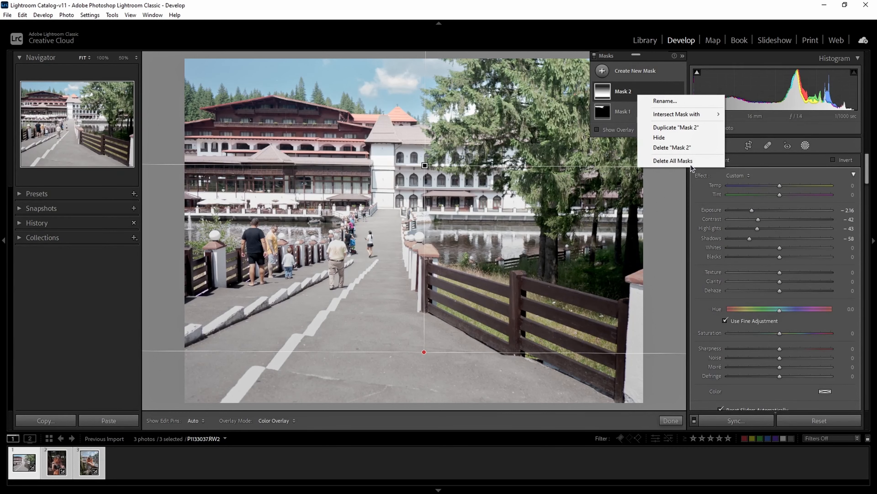
{"action": "left_click", "coordinate": [643, 74]}
{"action": "left_click", "coordinate": [658, 132]}
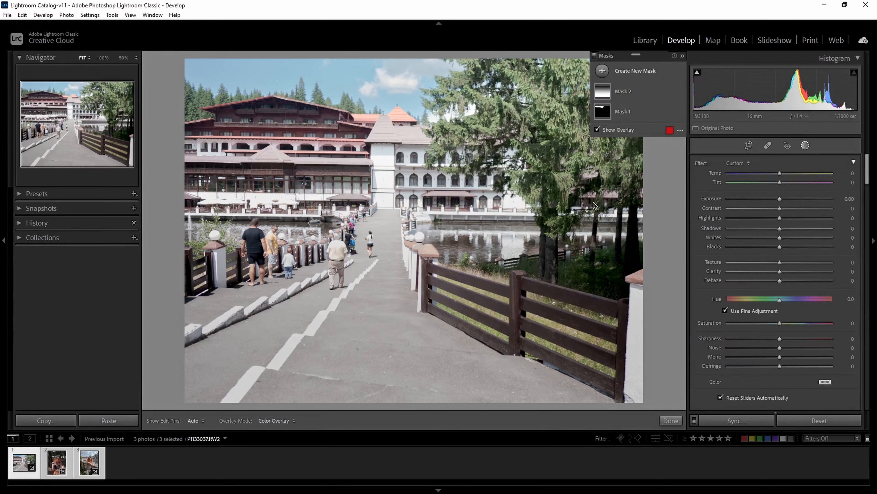
{"action": "left_click_drag", "start_coordinate": [414, 405], "coordinate": [418, 69]}
{"action": "left_click_drag", "start_coordinate": [416, 238], "coordinate": [414, 162]}
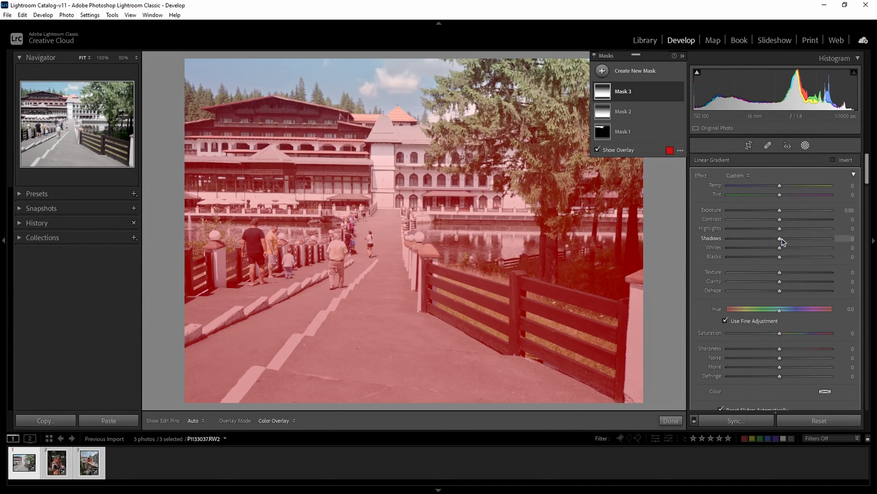
Set the new gradient's shadows to -89, highlights to -61, contrast to 35 and whites to -14, and finish masking.
{"action": "left_click_drag", "start_coordinate": [781, 239], "coordinate": [748, 232]}
{"action": "left_click", "coordinate": [750, 228]}
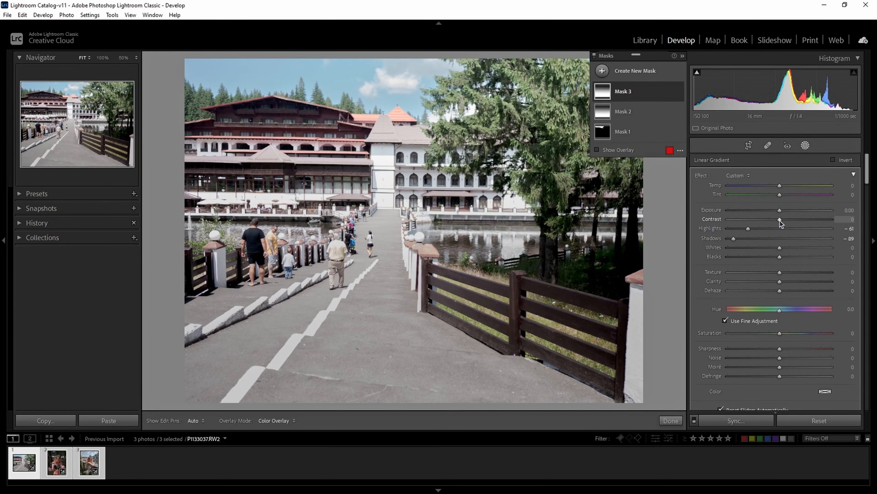
{"action": "left_click_drag", "start_coordinate": [780, 220], "coordinate": [773, 249]}
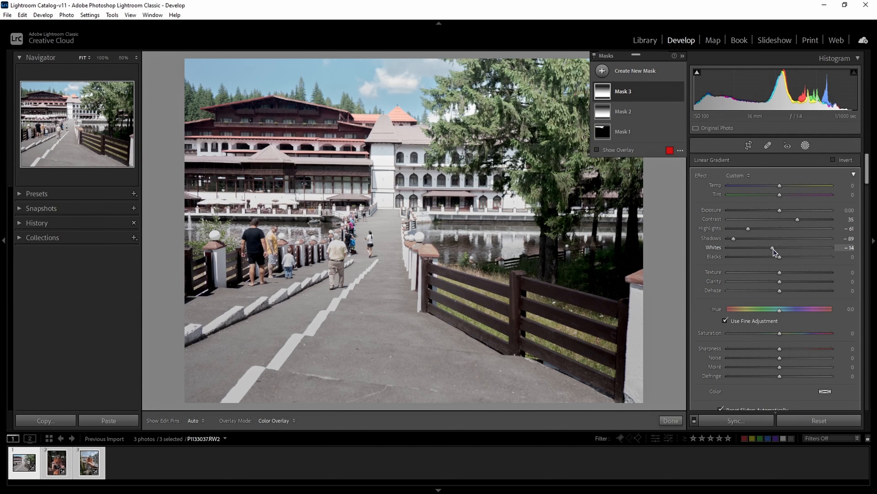
{"action": "left_click", "coordinate": [670, 420]}
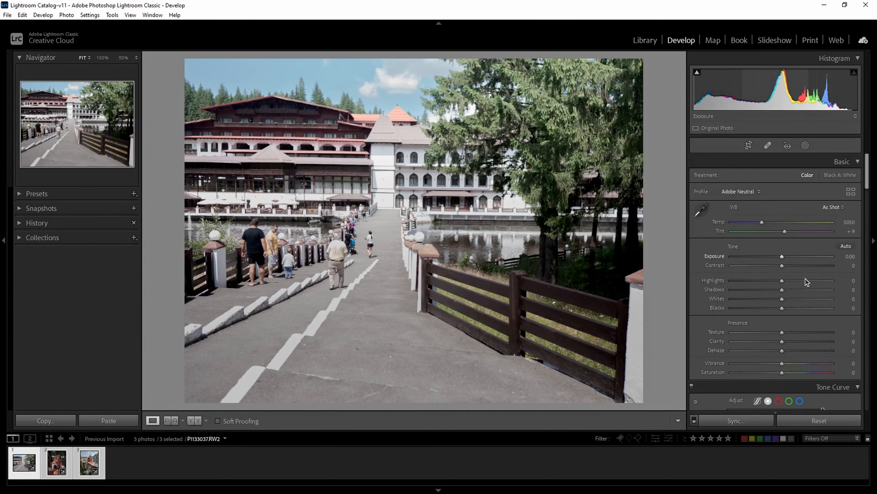
Lower the whole photo's contrast to -35, highlights to -39, shadows to -50, whites to -23 and blacks to -25.
{"action": "left_click_drag", "start_coordinate": [785, 282], "coordinate": [764, 267]}
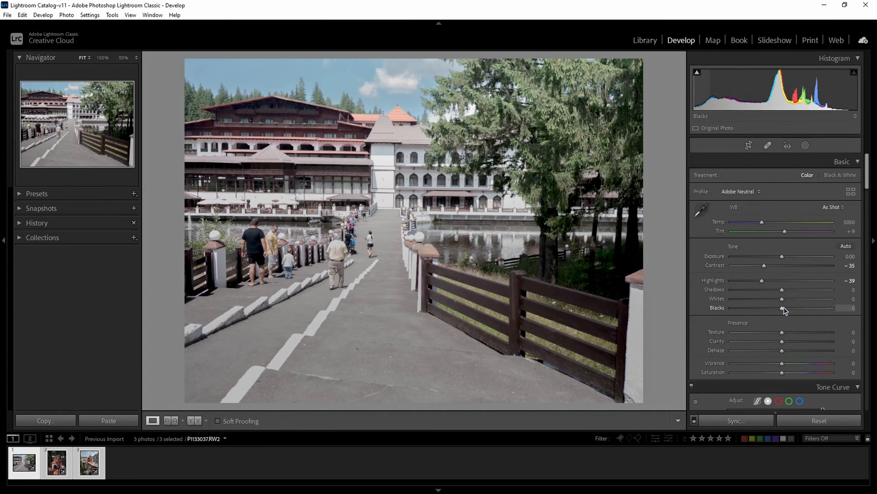
{"action": "mouse_move", "coordinate": [783, 306]}
{"action": "left_mouse_down"}
{"action": "mouse_move", "coordinate": [770, 308]}
{"action": "mouse_move", "coordinate": [768, 290]}
{"action": "mouse_move", "coordinate": [752, 290]}
{"action": "mouse_move", "coordinate": [771, 299]}
{"action": "left_mouse_up"}
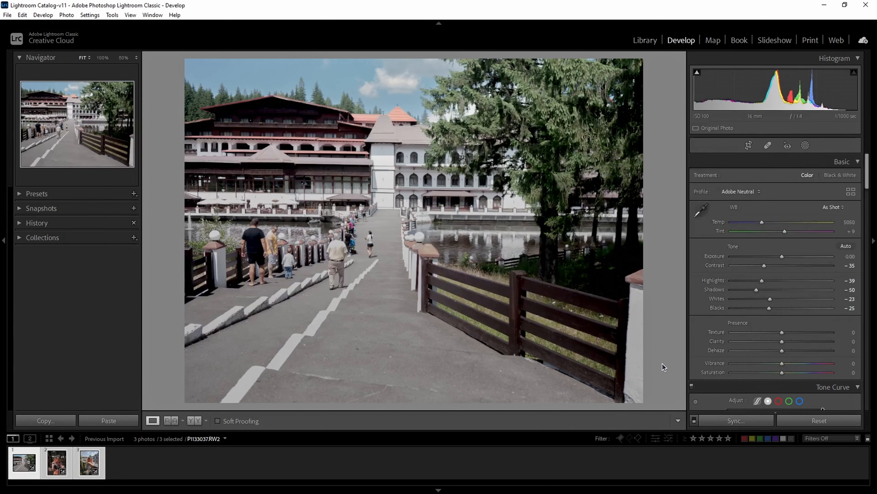
Compare the walkway photo before and after side by side, with the filmstrip and the navigation panels hidden for a larger view.
{"action": "key", "text": "y"}
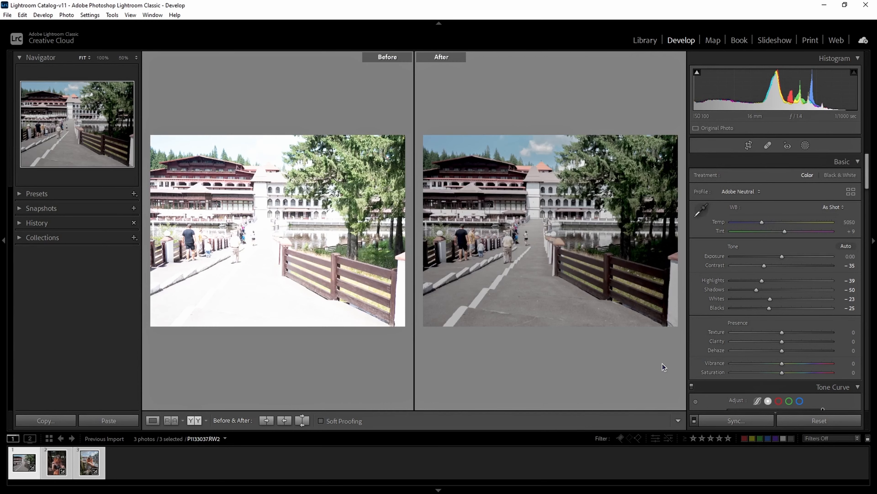
{"action": "left_click", "coordinate": [456, 492]}
{"action": "left_click", "coordinate": [4, 250]}
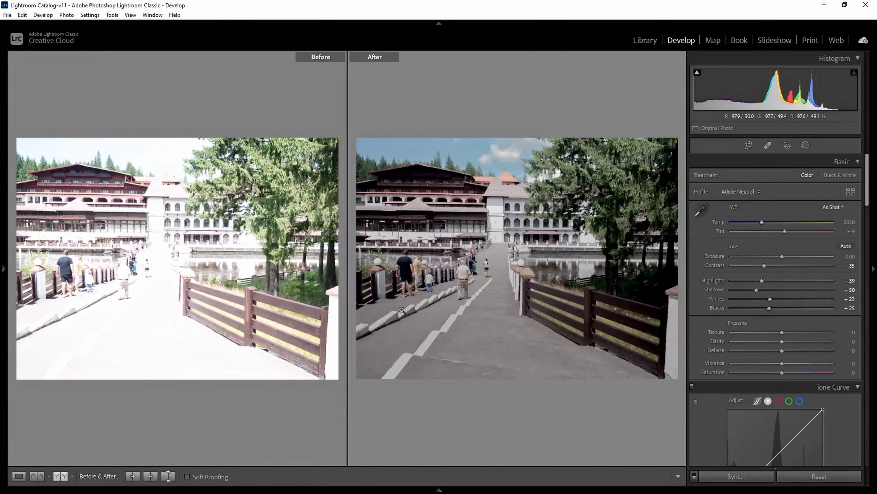